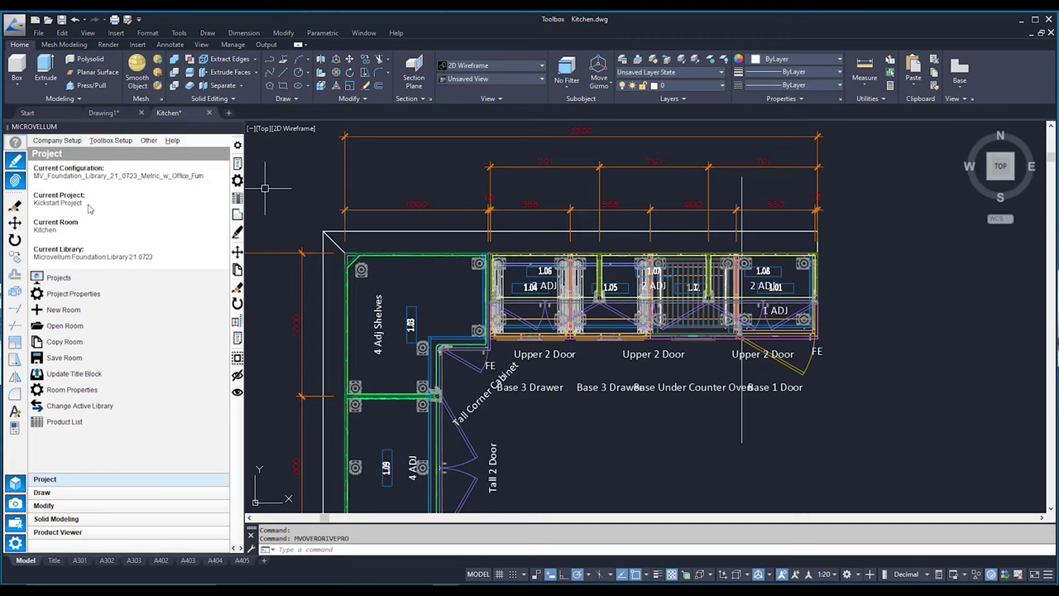
- Open the product list of the Kickstart Project and display the products of the Kitchen room
click(87, 408)
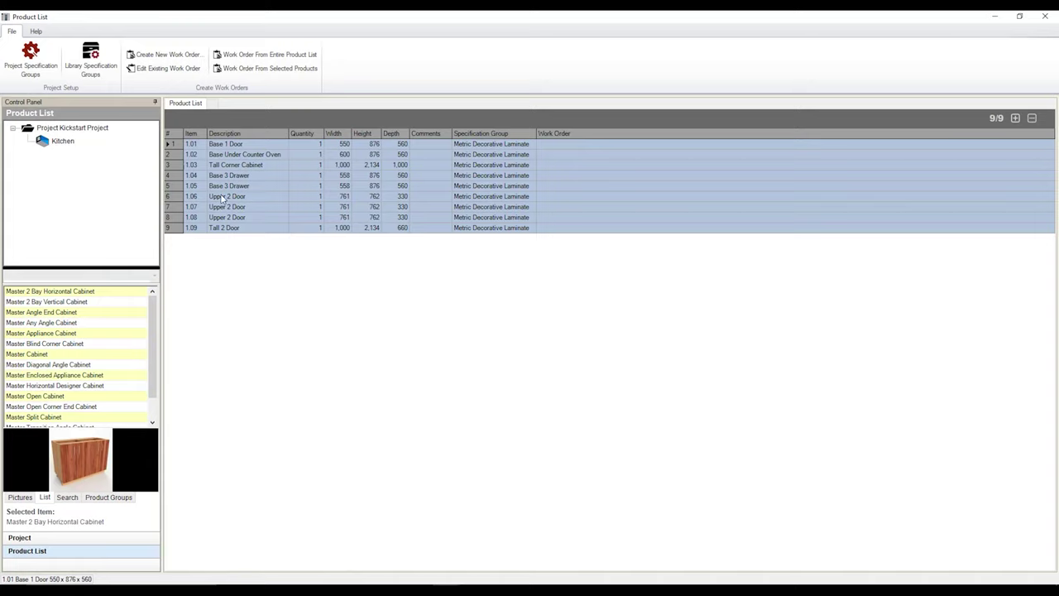
click(81, 129)
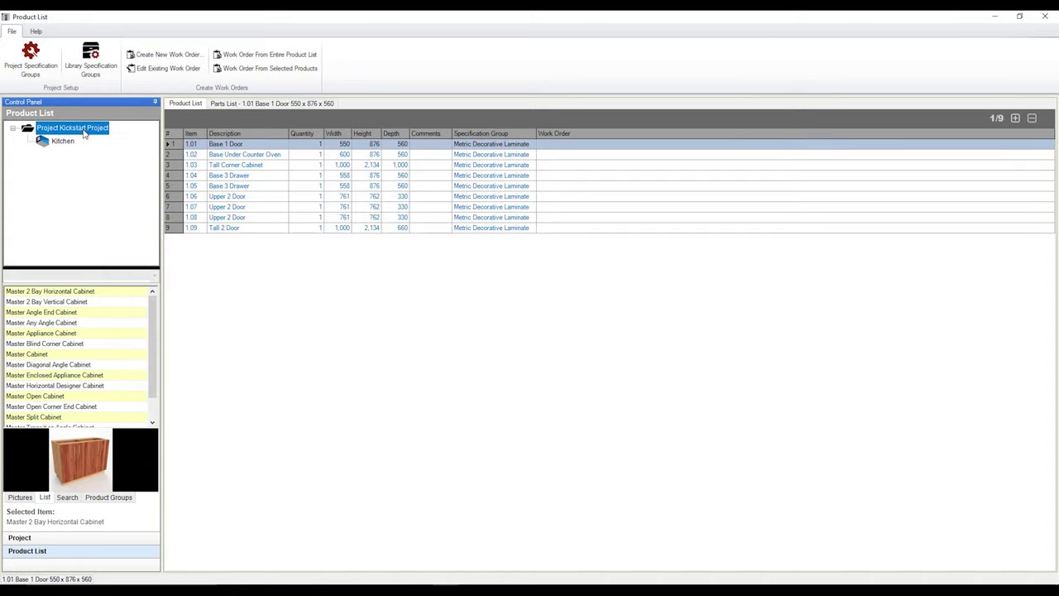
click(74, 141)
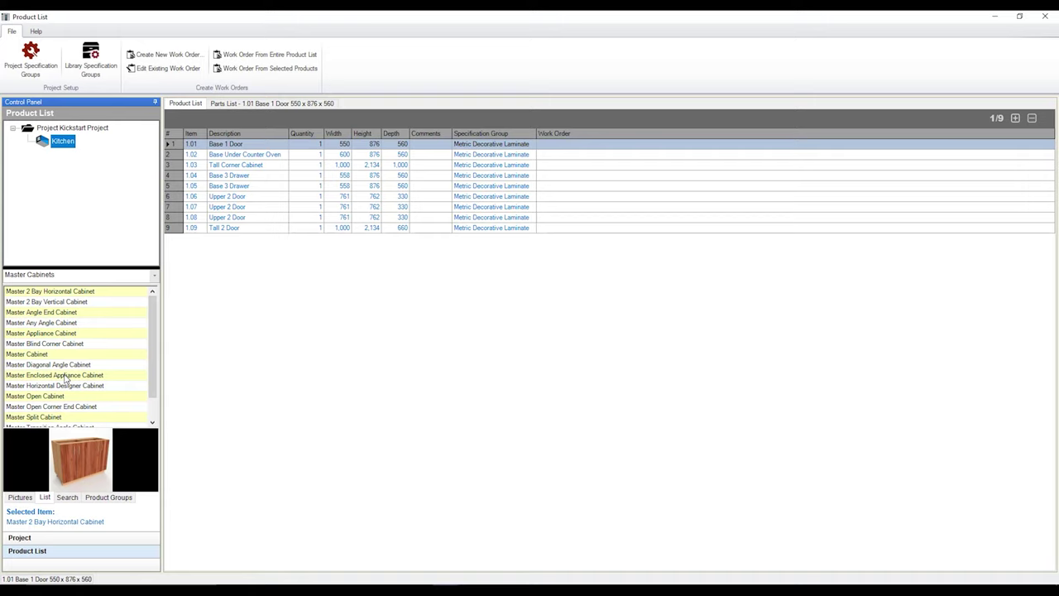
- Add a Master Cabinet from the library to the Kitchen room with its default prompts, reviewing its face options
click(64, 356)
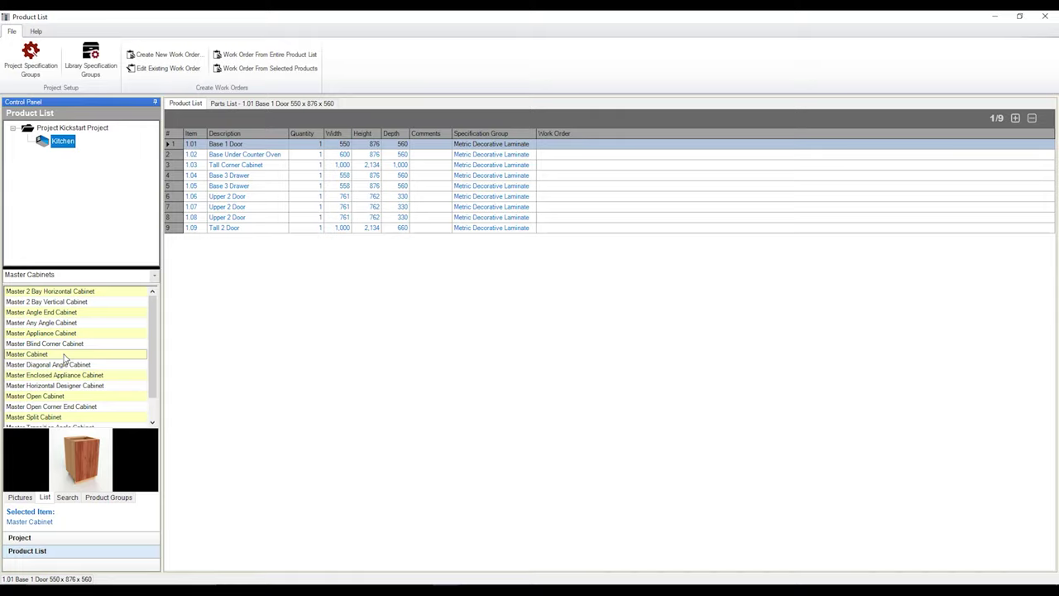
right_click(65, 357)
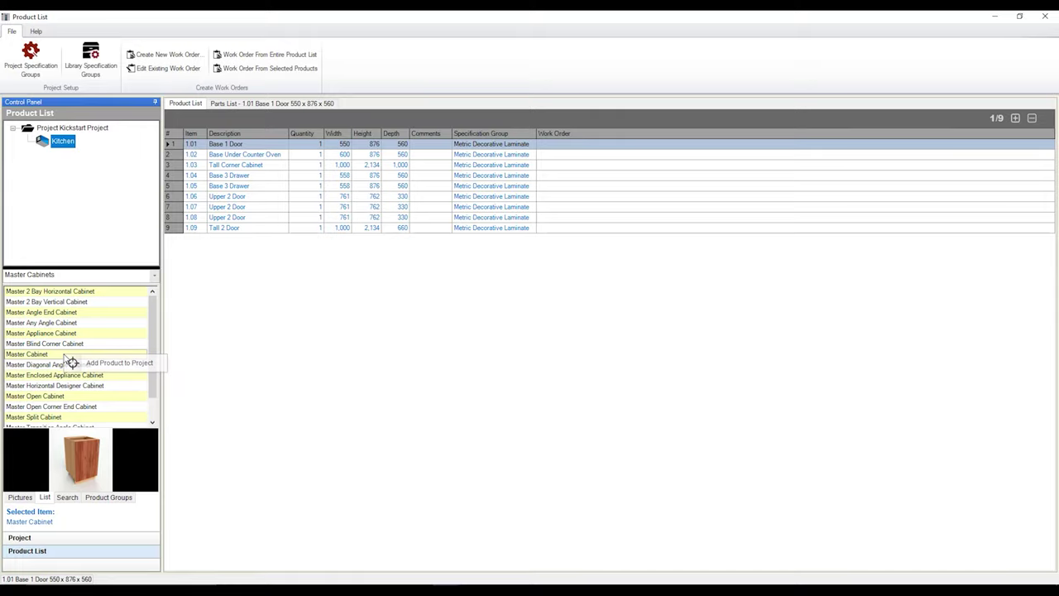
click(137, 368)
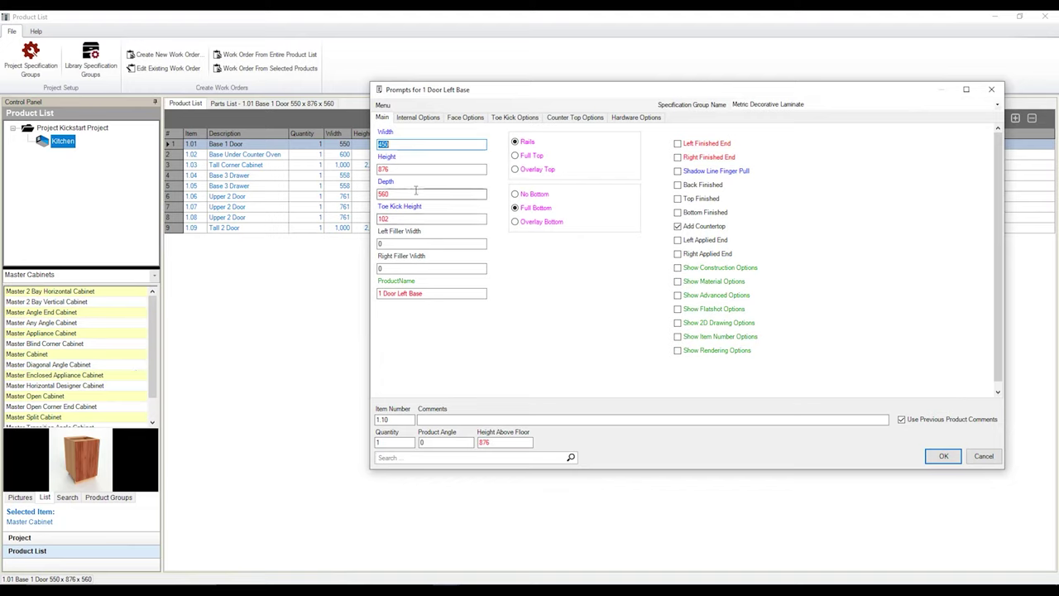
mouse_move(451, 219)
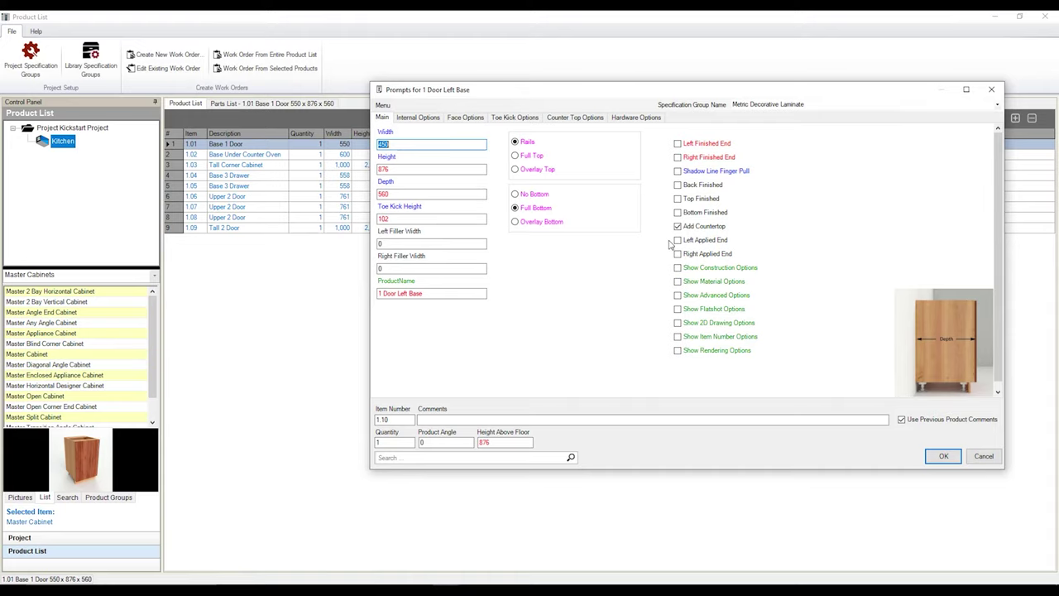
click(460, 117)
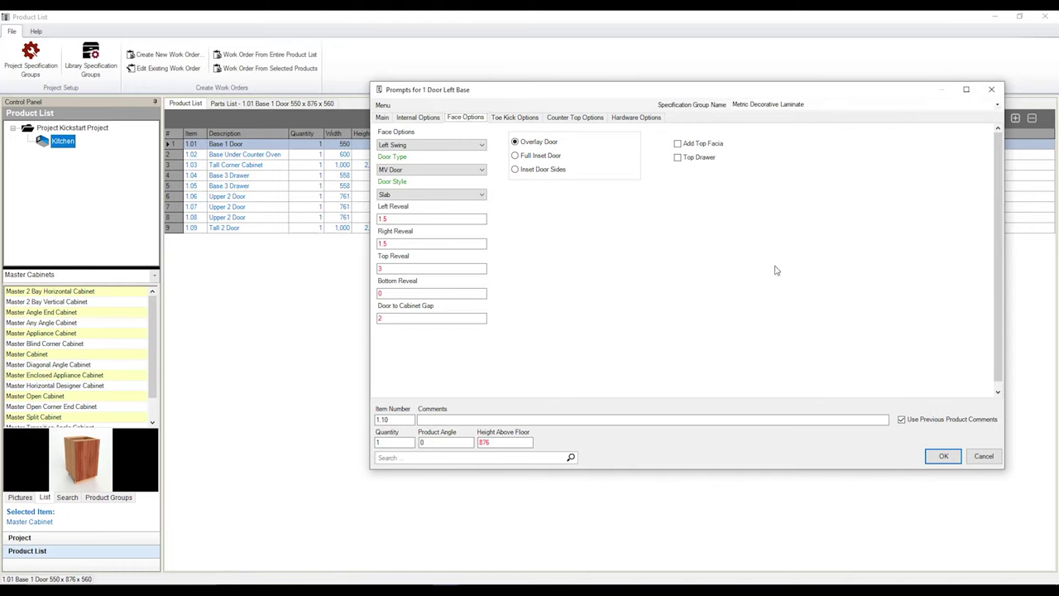
click(981, 456)
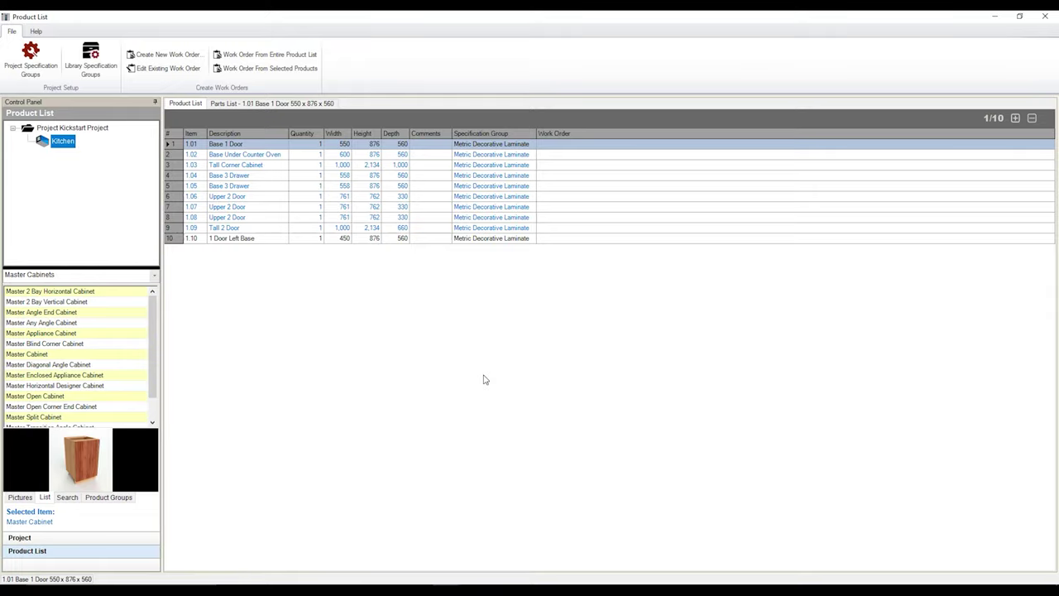
- Review the product prompts of item 1.06 Upper 2 Door and accept them
click(278, 200)
right_click(278, 200)
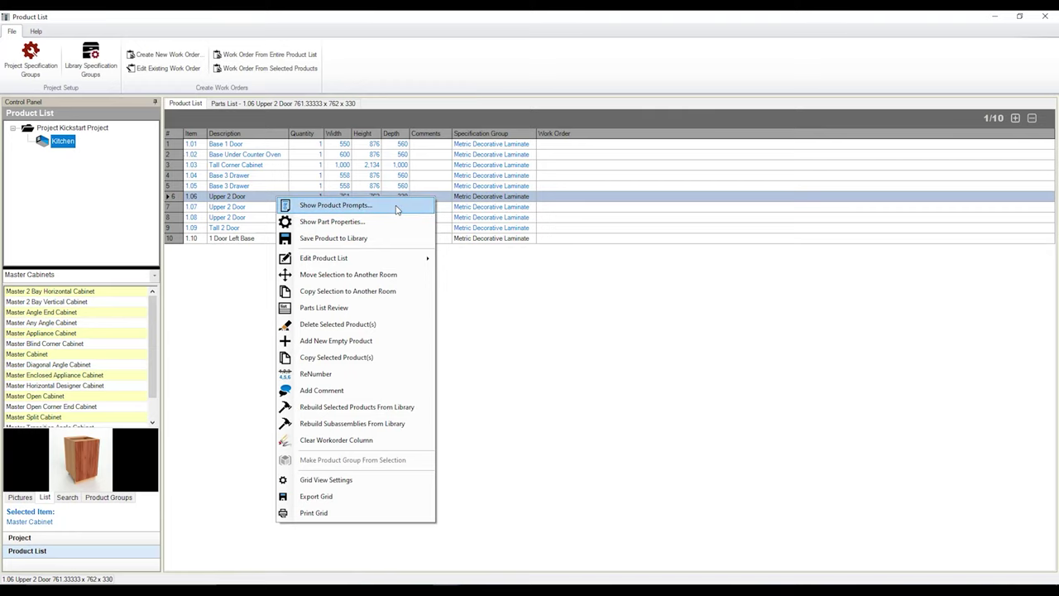
click(396, 209)
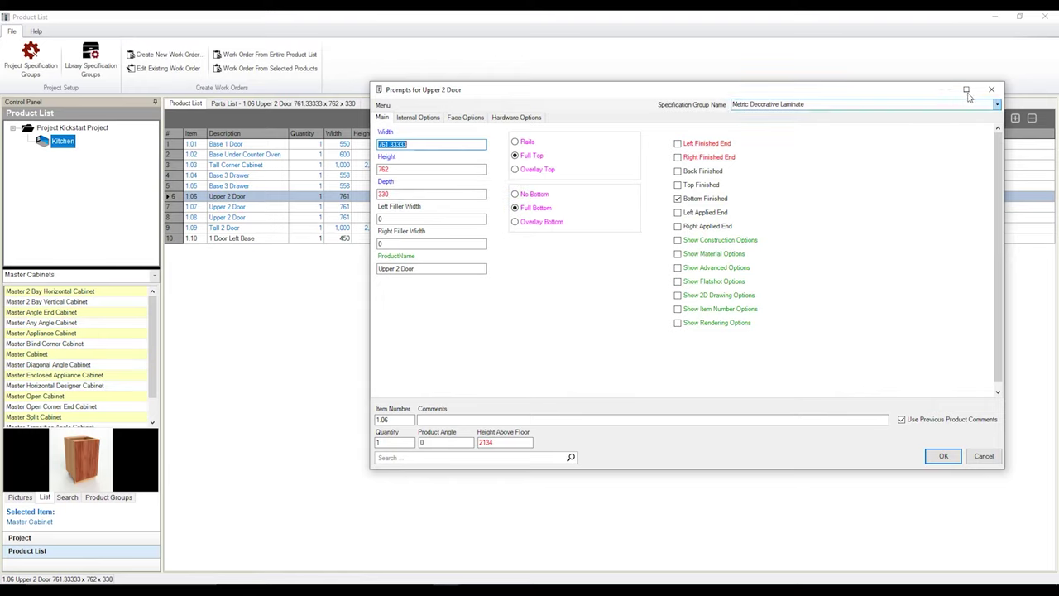
click(943, 456)
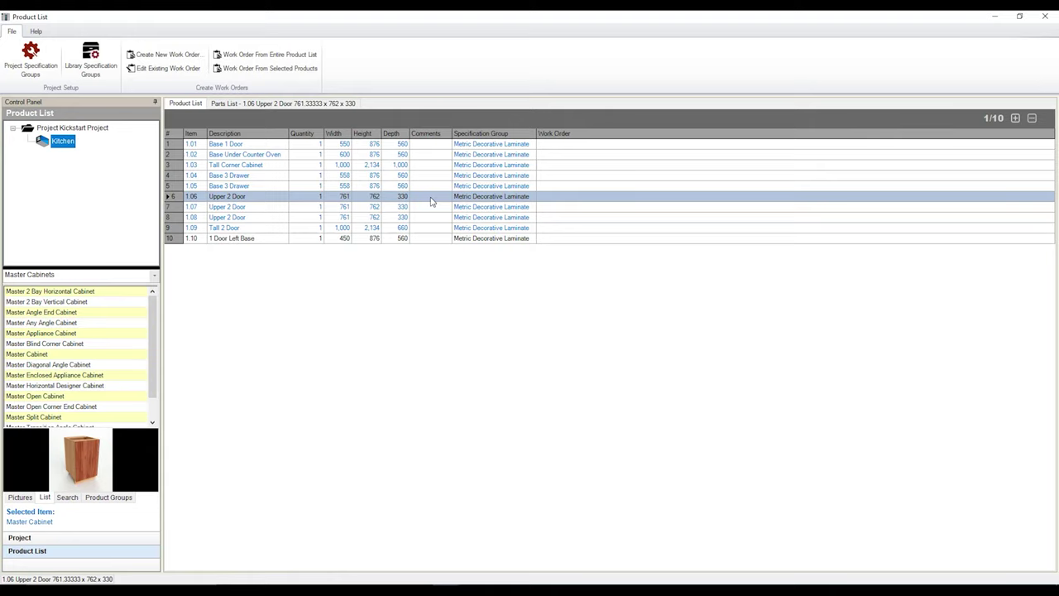
- Inspect the comment and width editors of product 1.01 Base 1 Door, dismiss both, and select product 1.06 Upper 2 Door
click(427, 146)
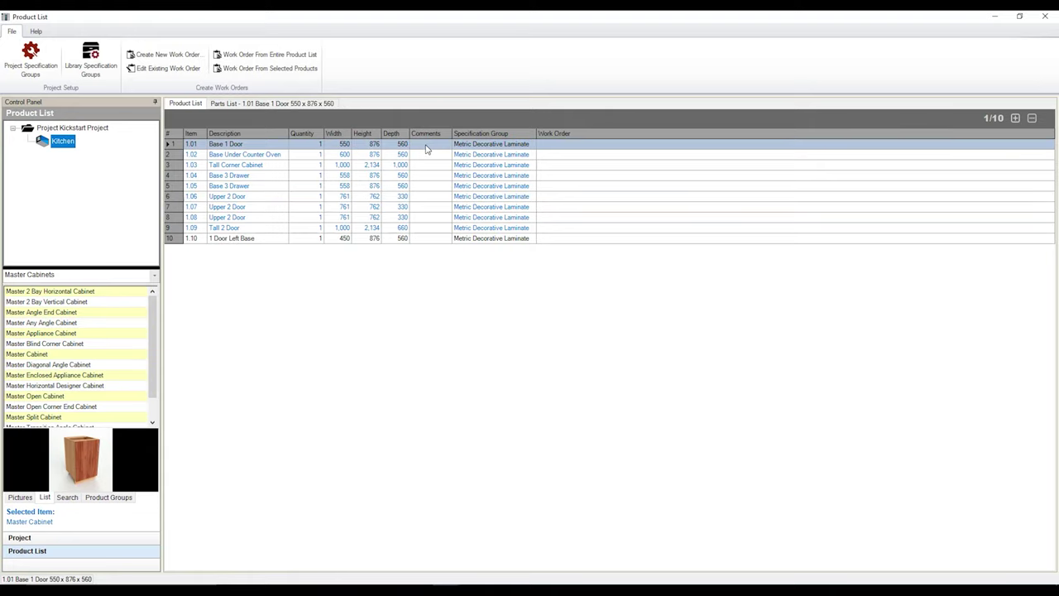
double_click(426, 147)
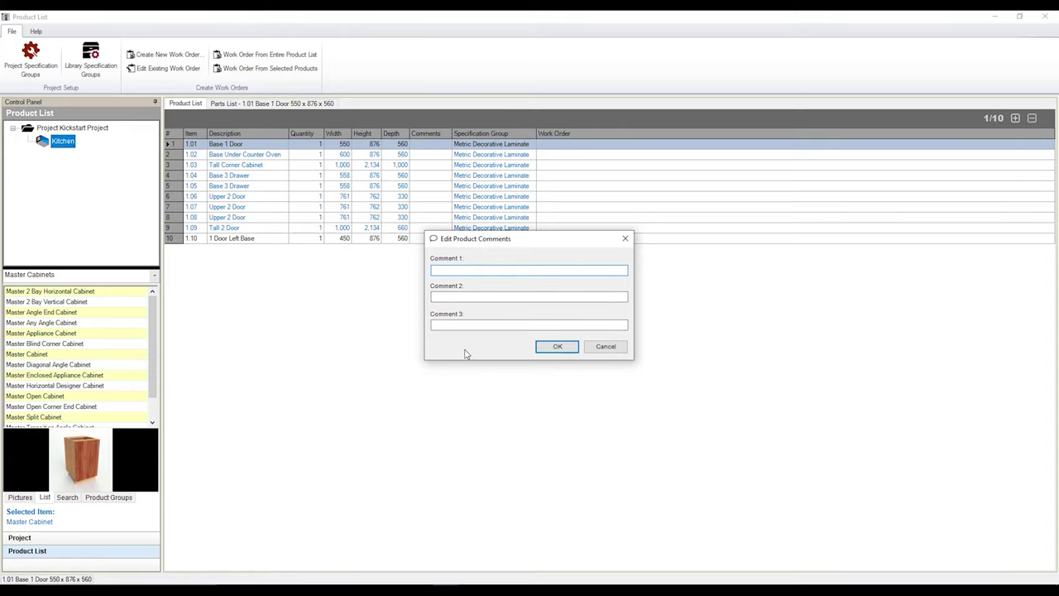
click(606, 347)
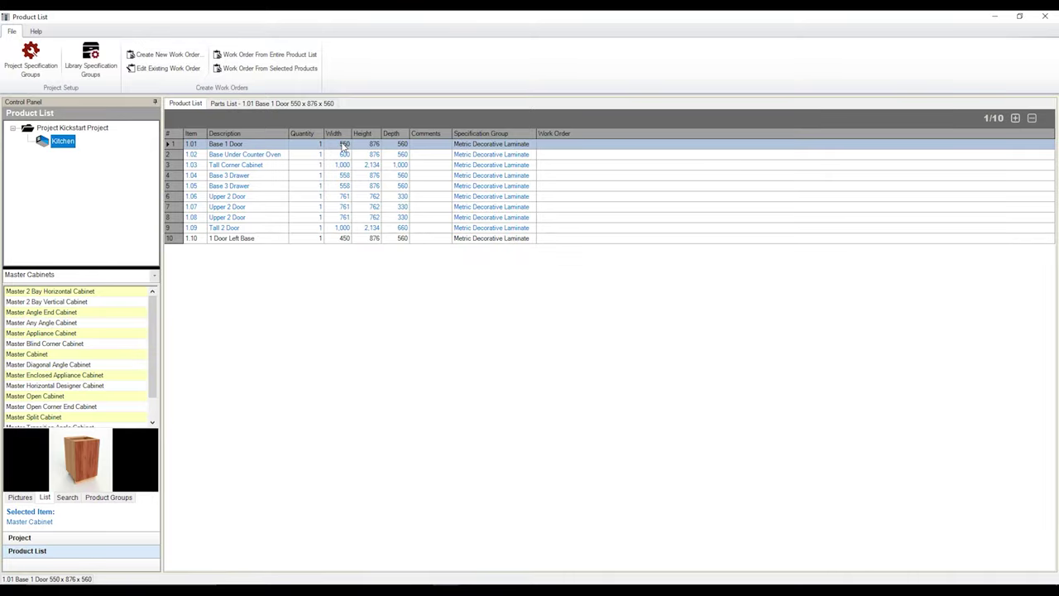
double_click(344, 144)
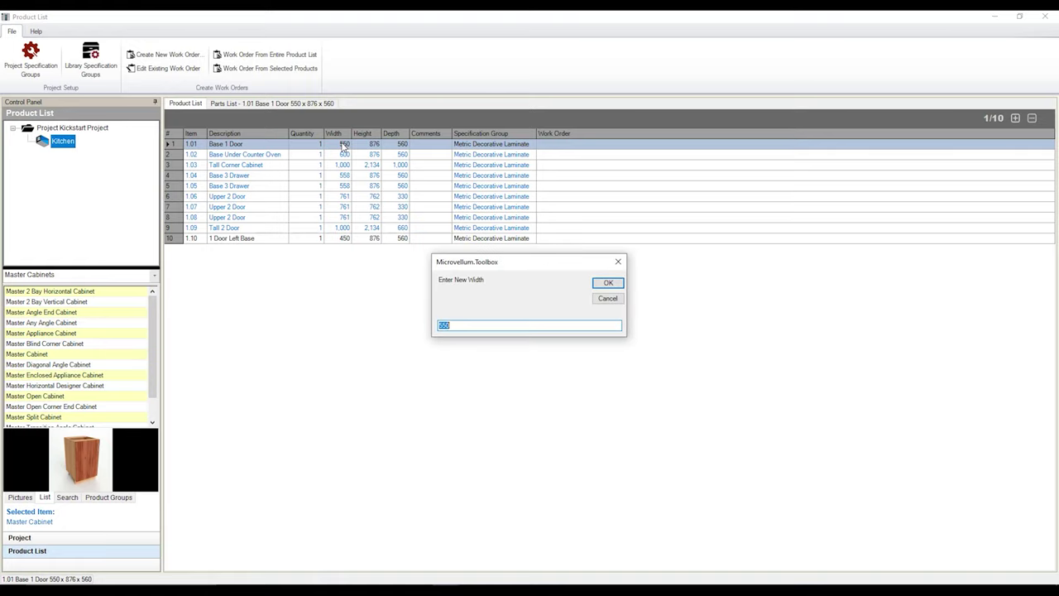
click(617, 262)
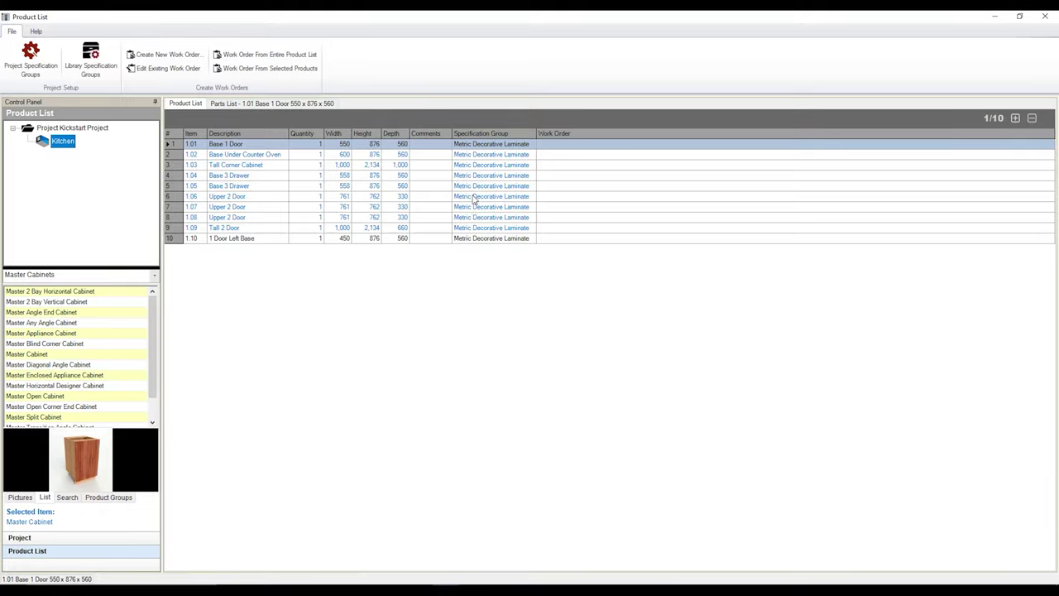
click(474, 199)
click(468, 196)
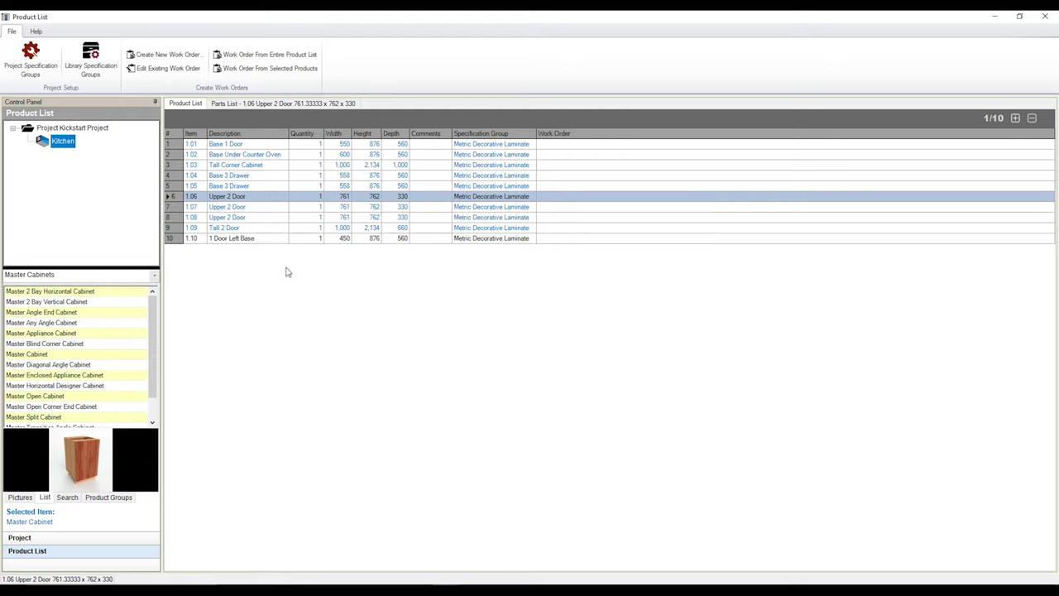
- Add a new room named Bathroom to the Kickstart Project
click(73, 129)
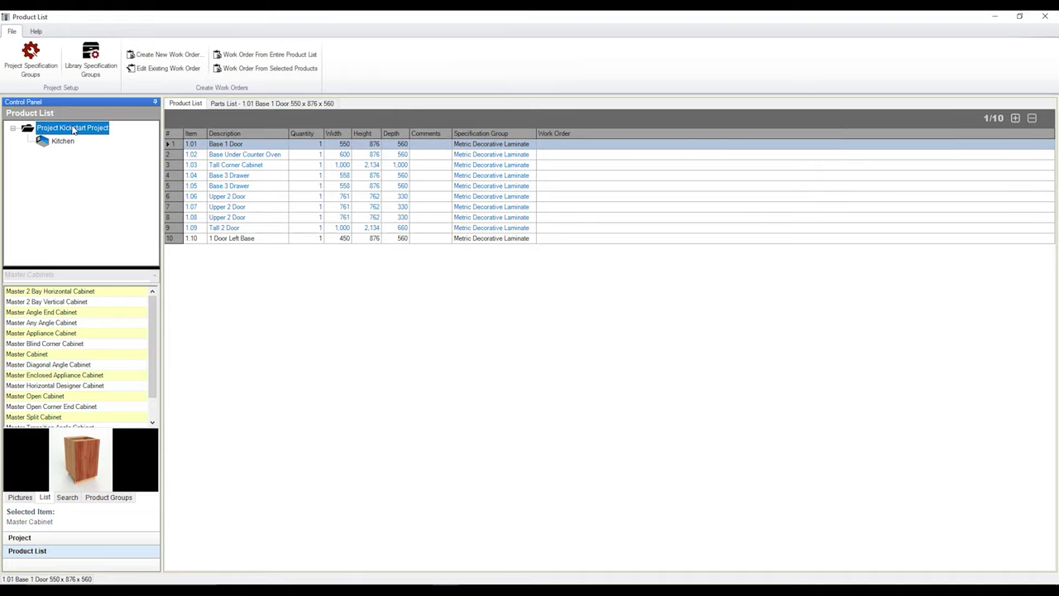
right_click(74, 129)
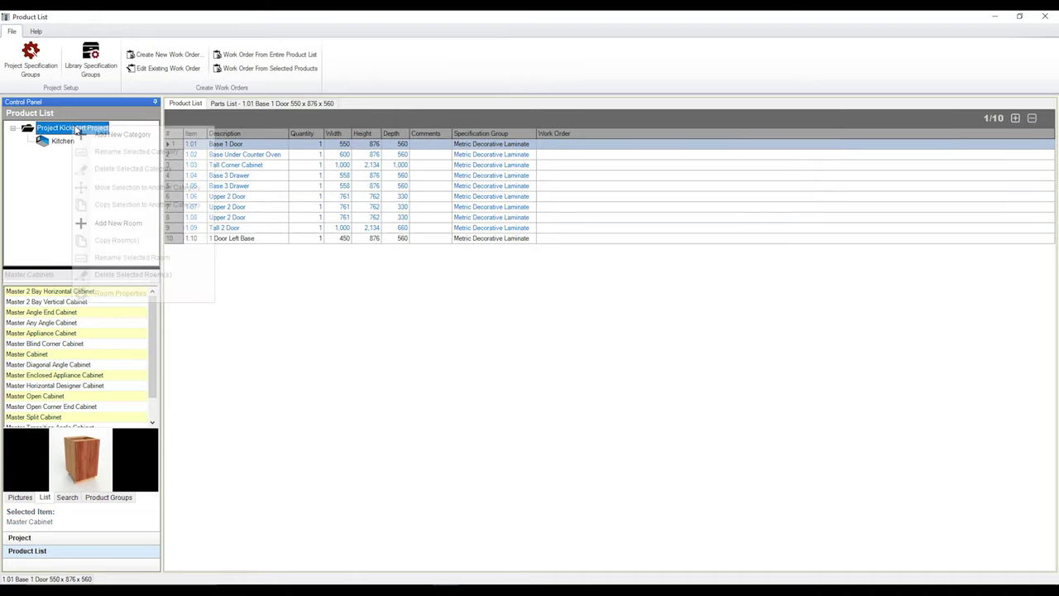
click(154, 225)
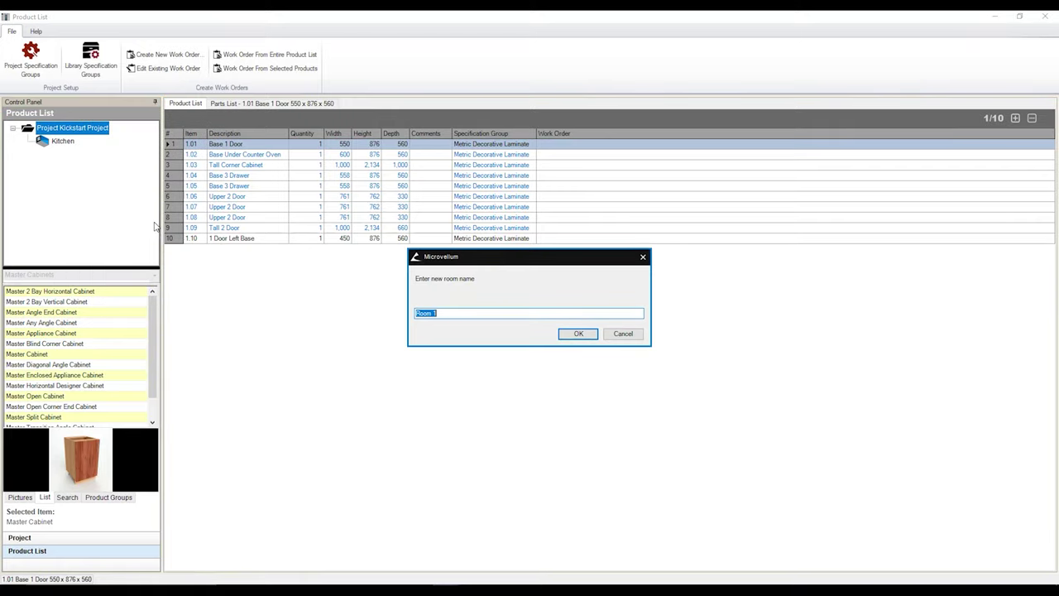
text(Bathro)
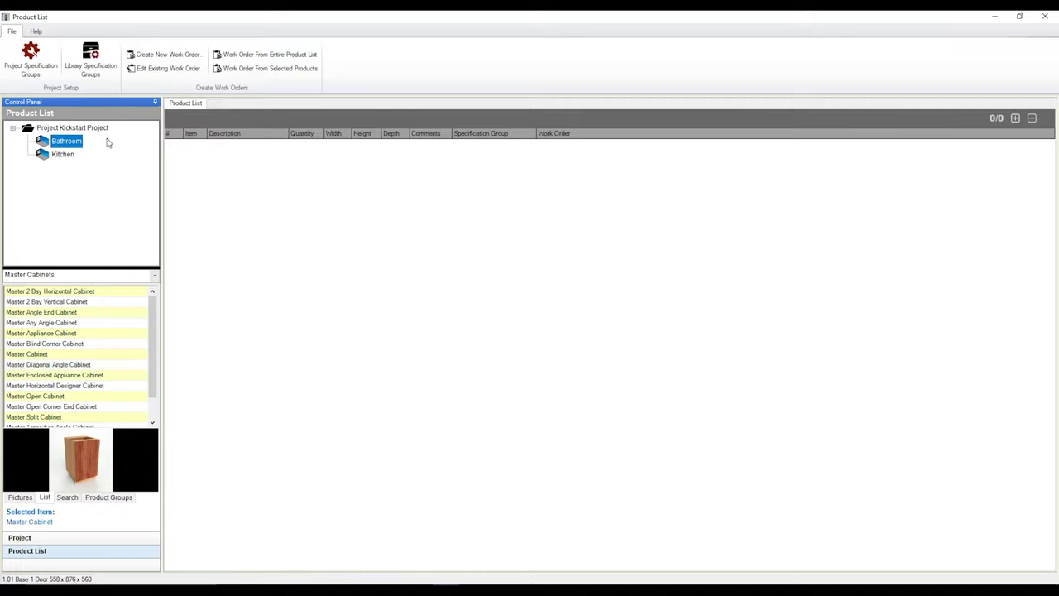
click(300, 225)
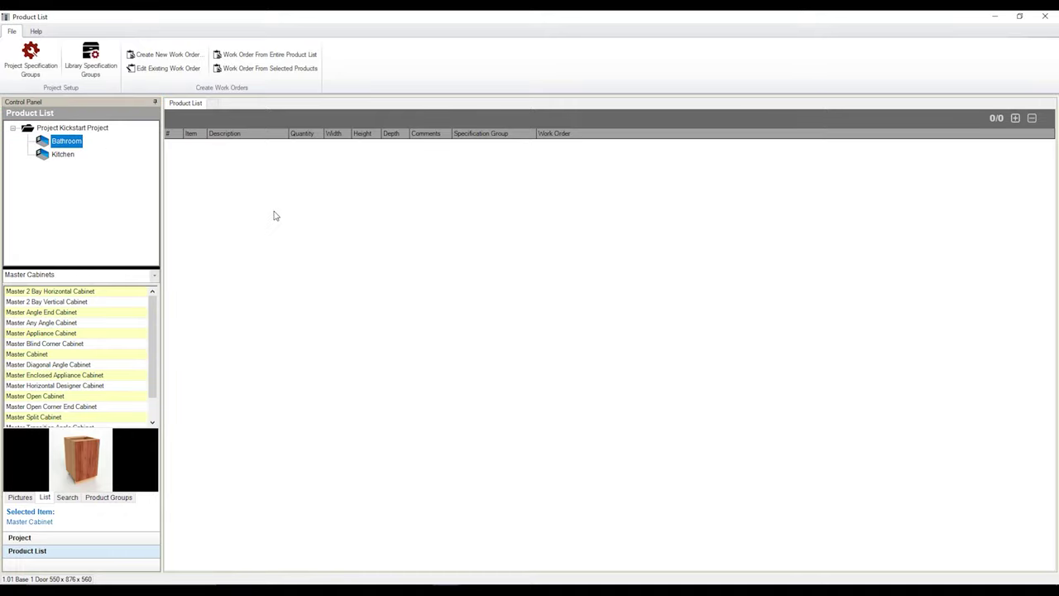
- Copy product 1.01 Base 1 Door from the Kitchen to the Bathroom room and display the Bathroom products
click(62, 154)
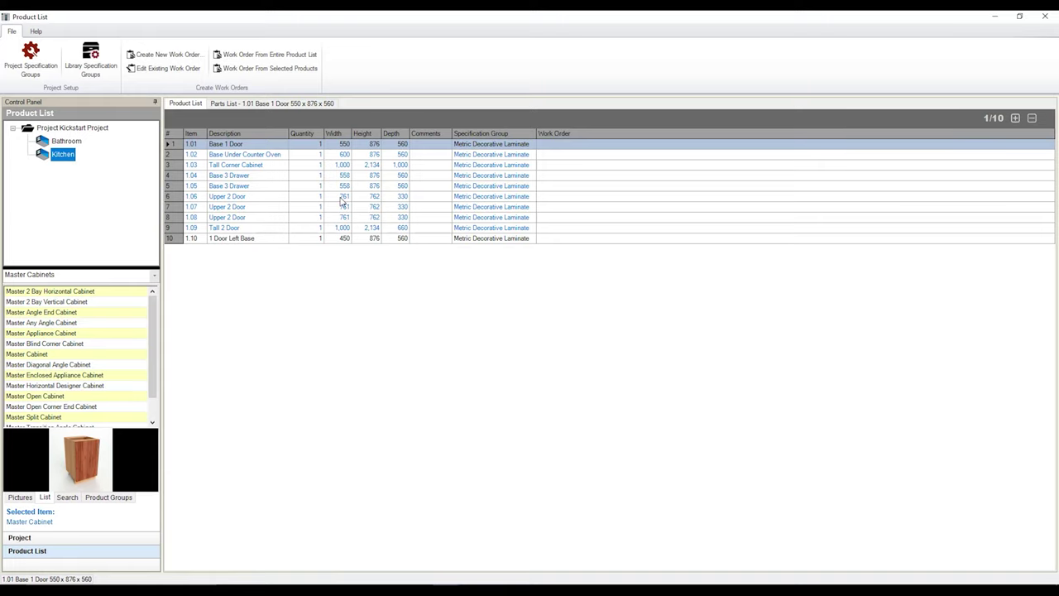
right_click(250, 146)
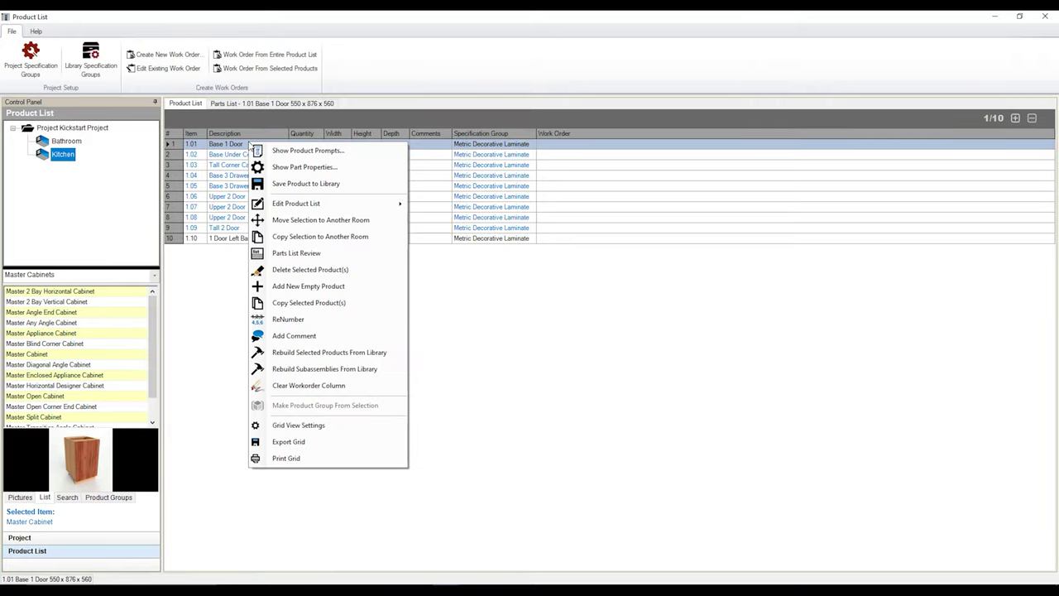
click(375, 238)
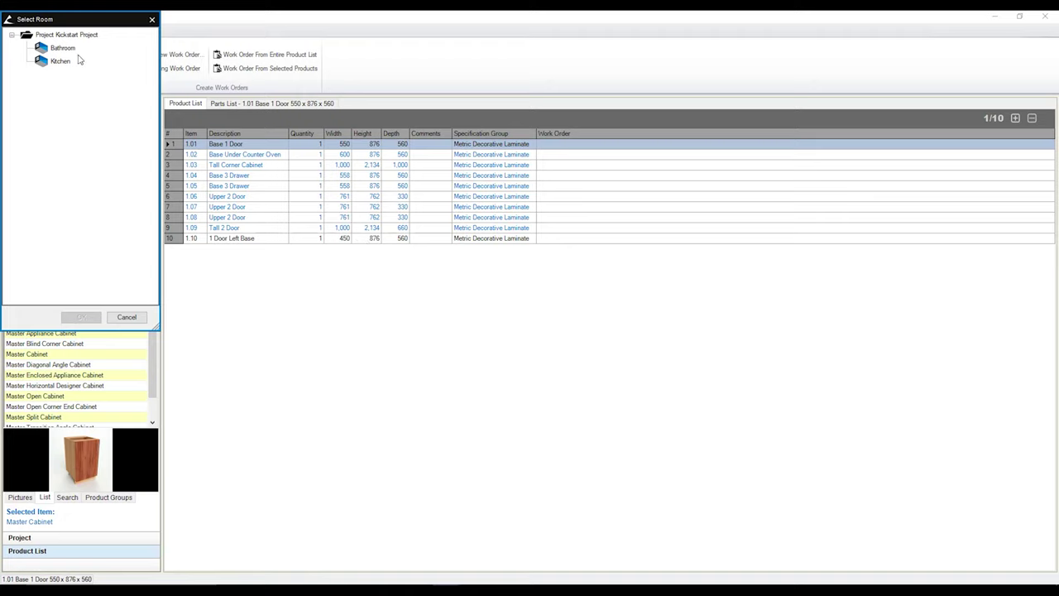
click(73, 49)
click(79, 317)
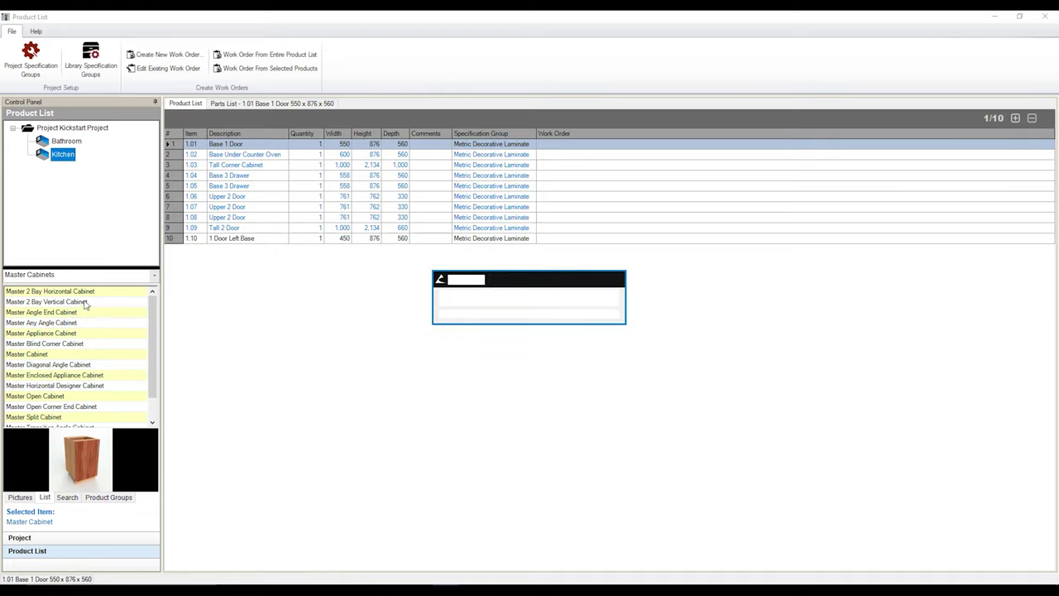
click(66, 142)
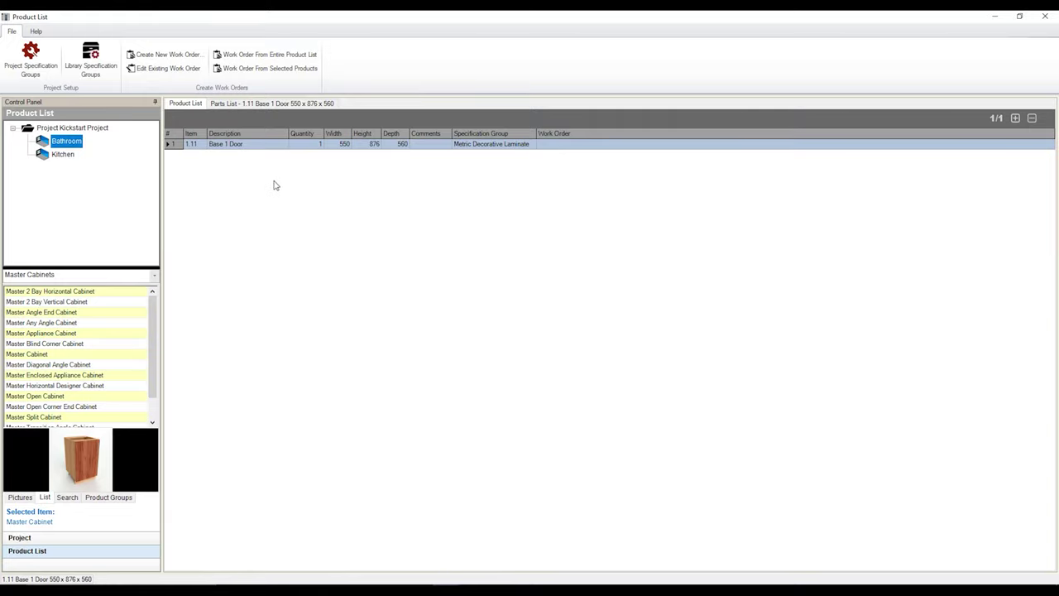
- View all products of the project, and select products 1.01 to 1.07 in the Kitchen room
click(96, 129)
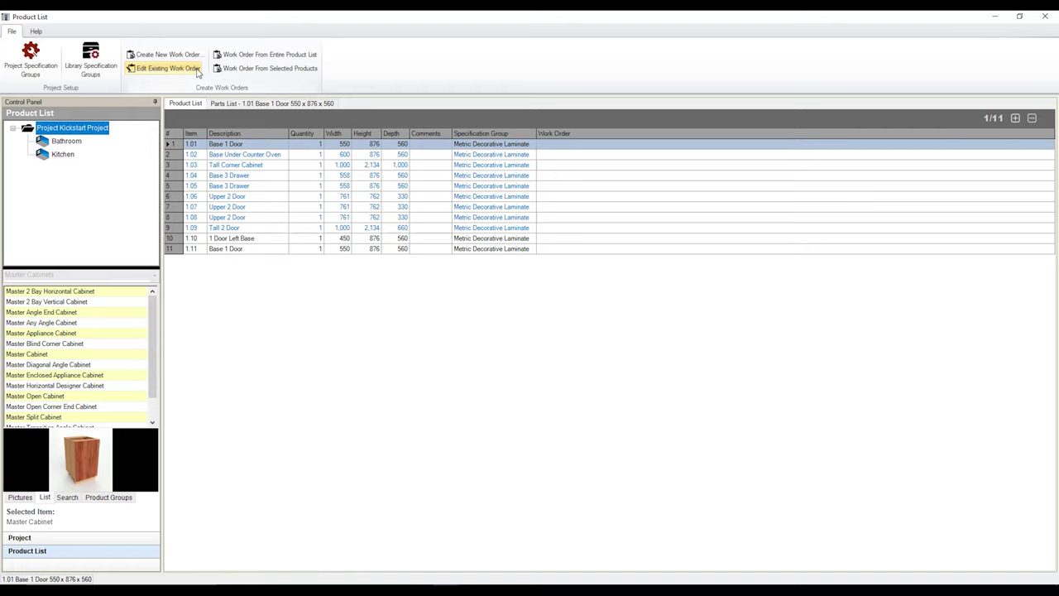
click(301, 55)
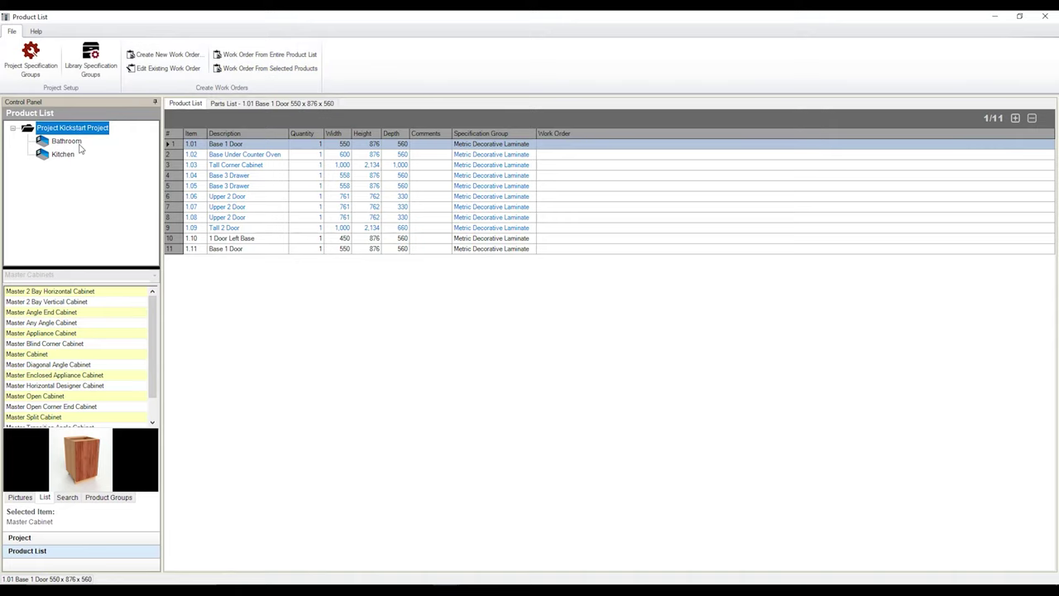
click(63, 156)
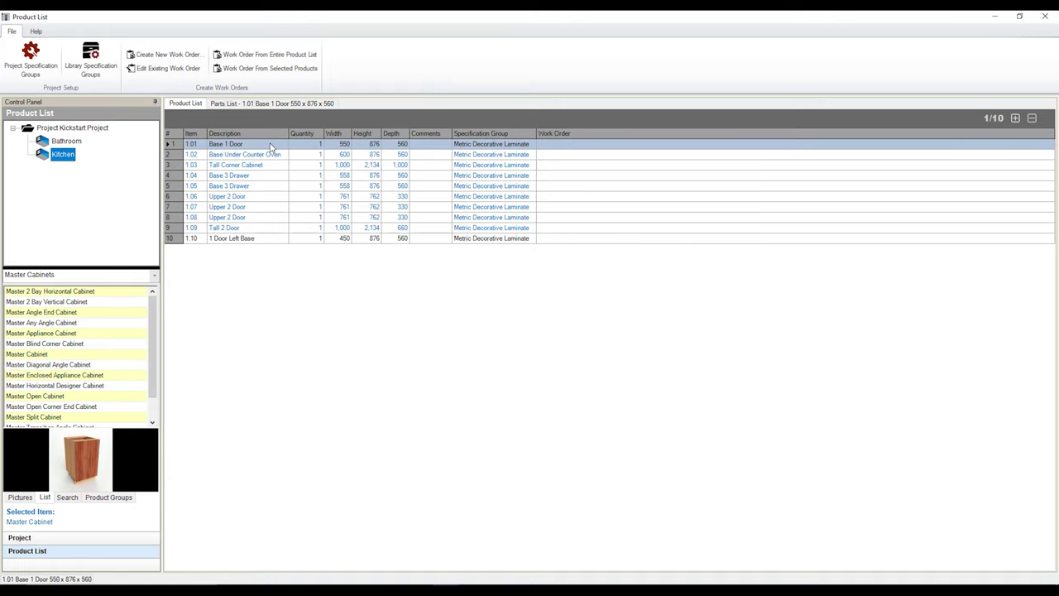
drag(269, 147, 270, 215)
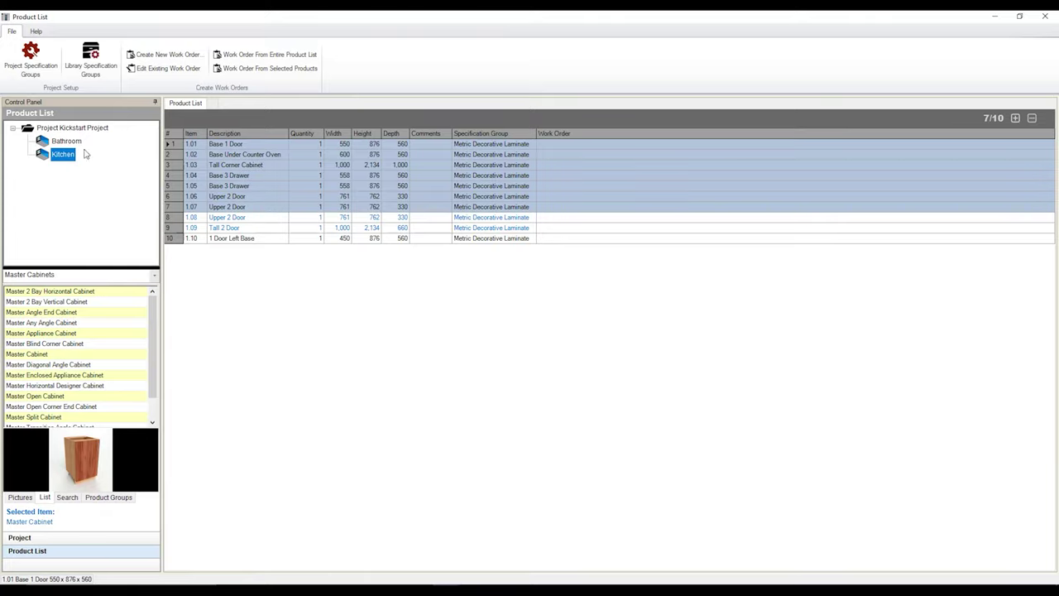
- Open work order creation for the entire product list of the Kickstart Project and move its window off the room tree
click(63, 130)
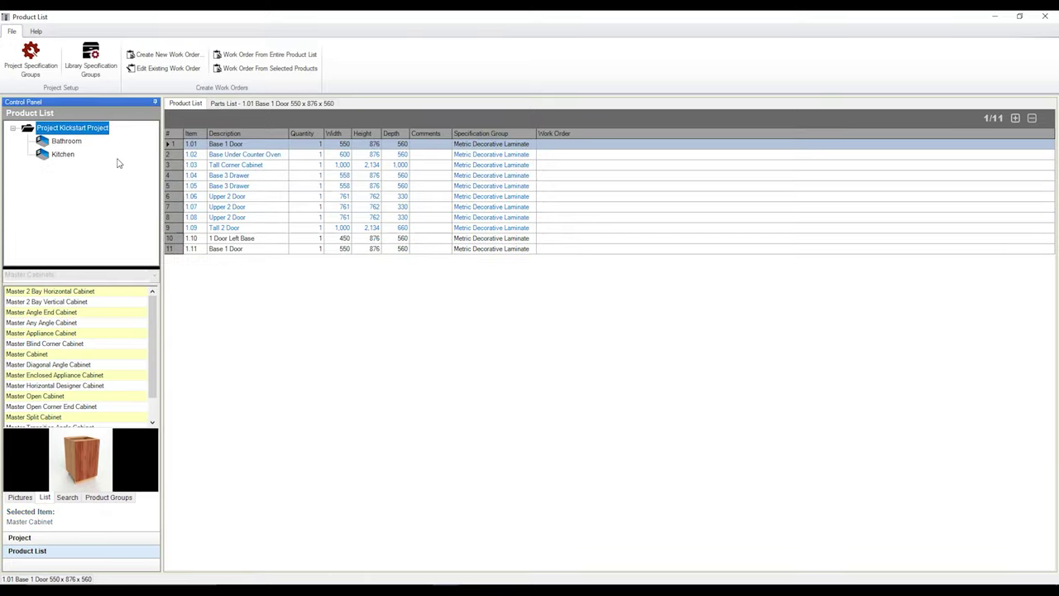
click(299, 55)
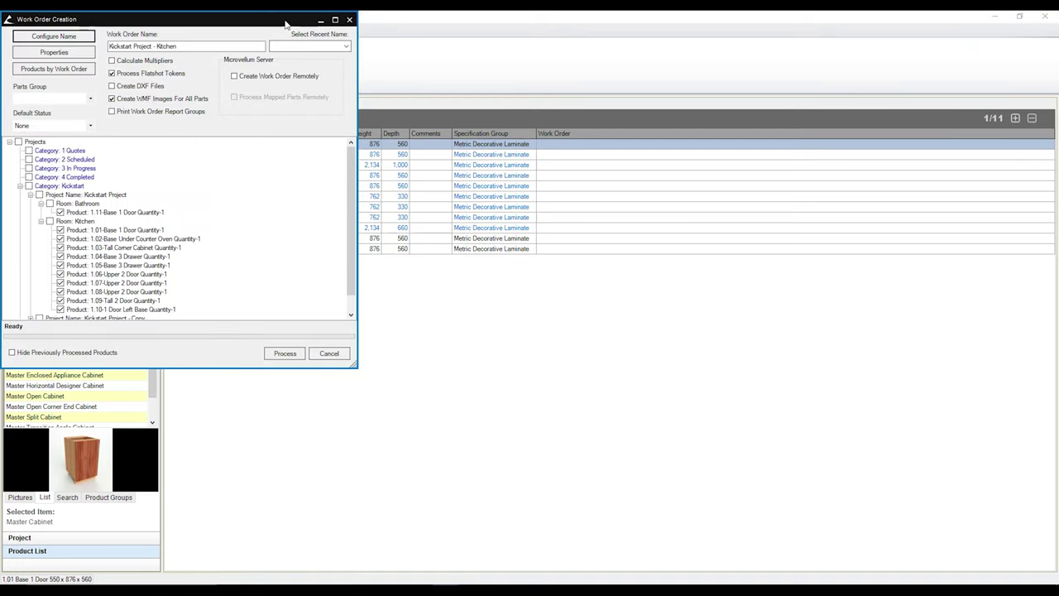
drag(285, 23, 399, 54)
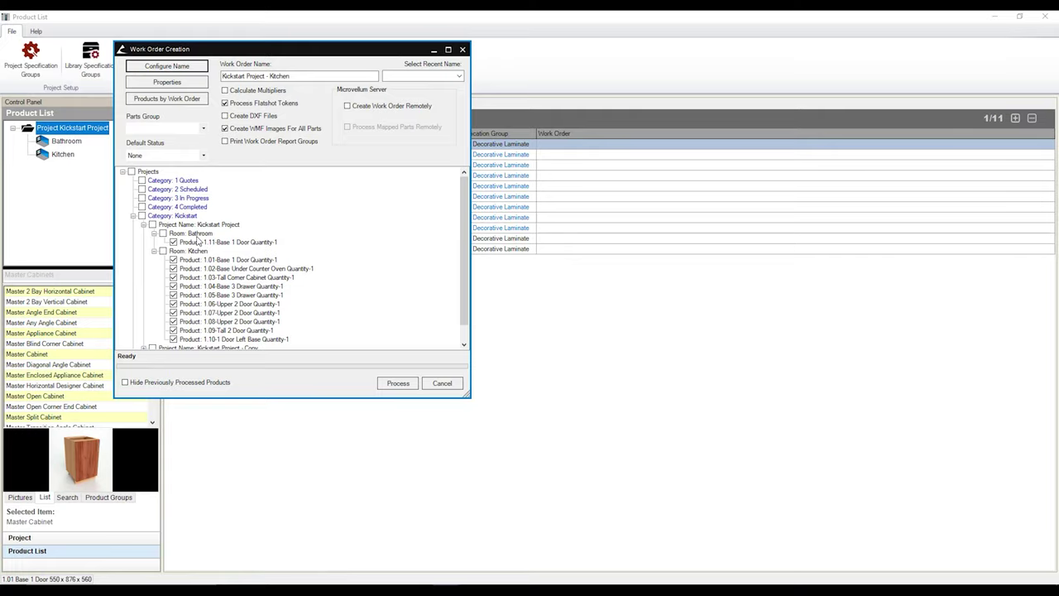
- Add the %LONG_DATE% variable after %PROJECT_NAME% - %ROOM_NAME% in the standardized work order naming convention
scroll(212, 256, down, 1)
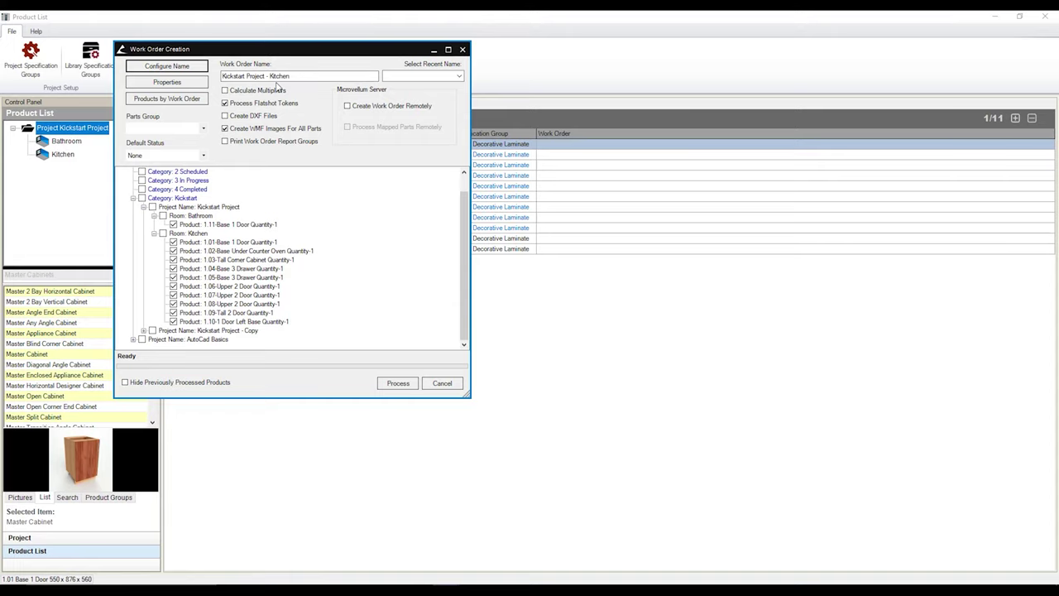
click(166, 65)
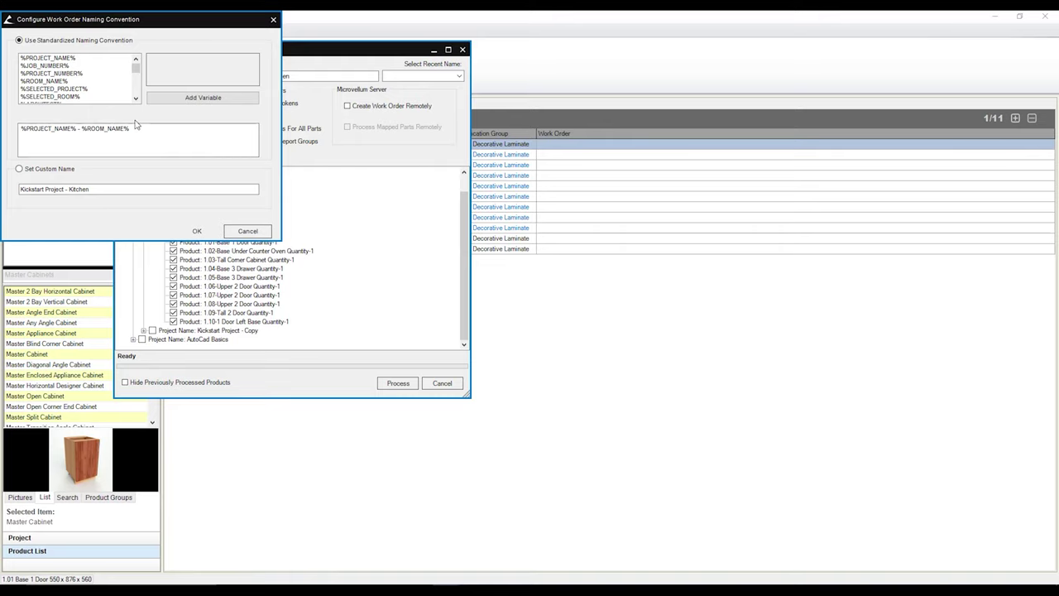
click(135, 98)
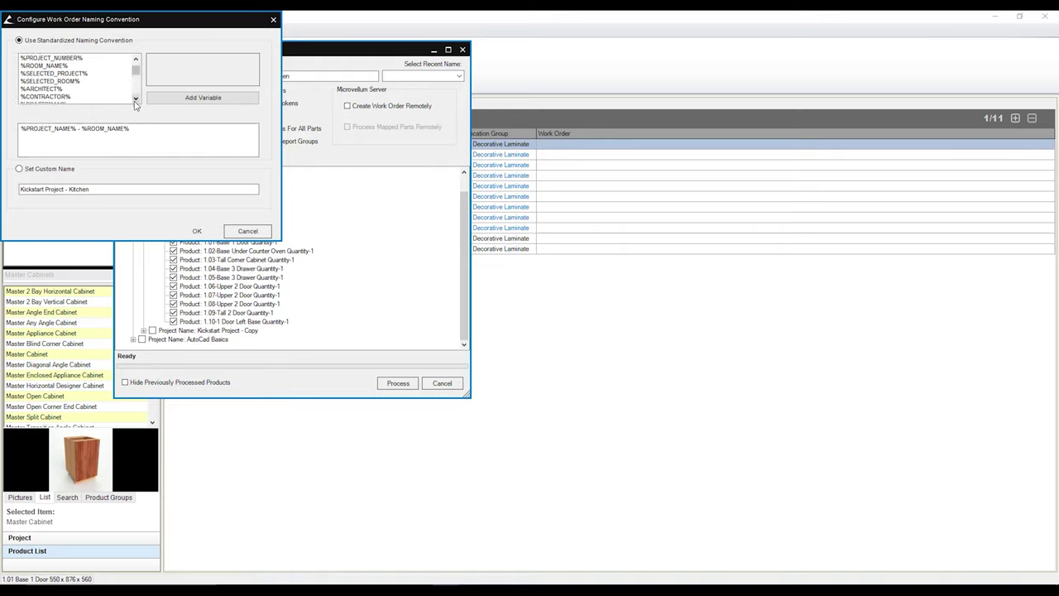
click(136, 98)
click(135, 98)
click(135, 98)
click(135, 98)
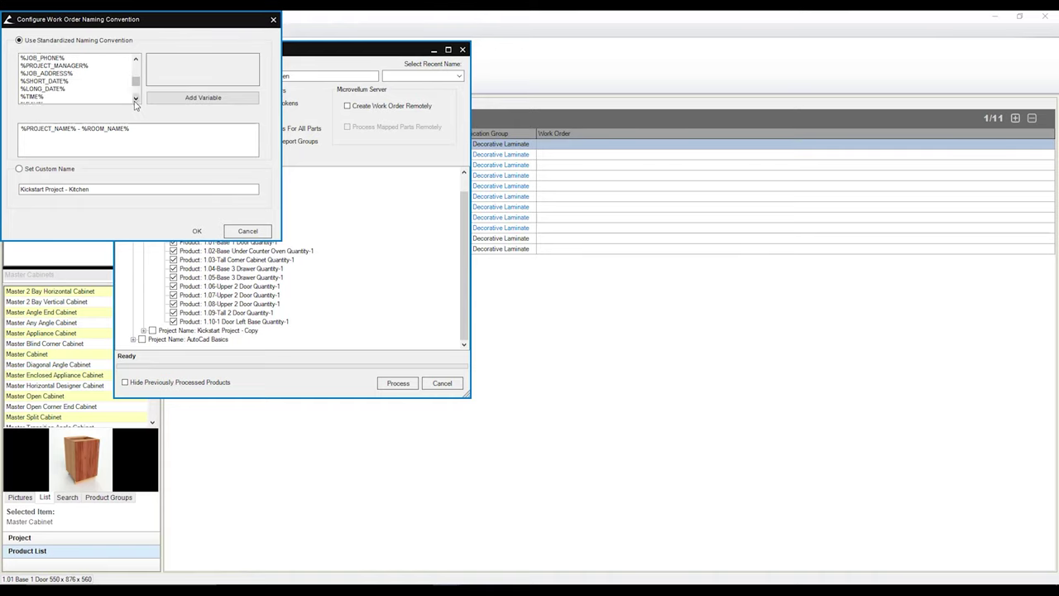
click(136, 98)
click(135, 99)
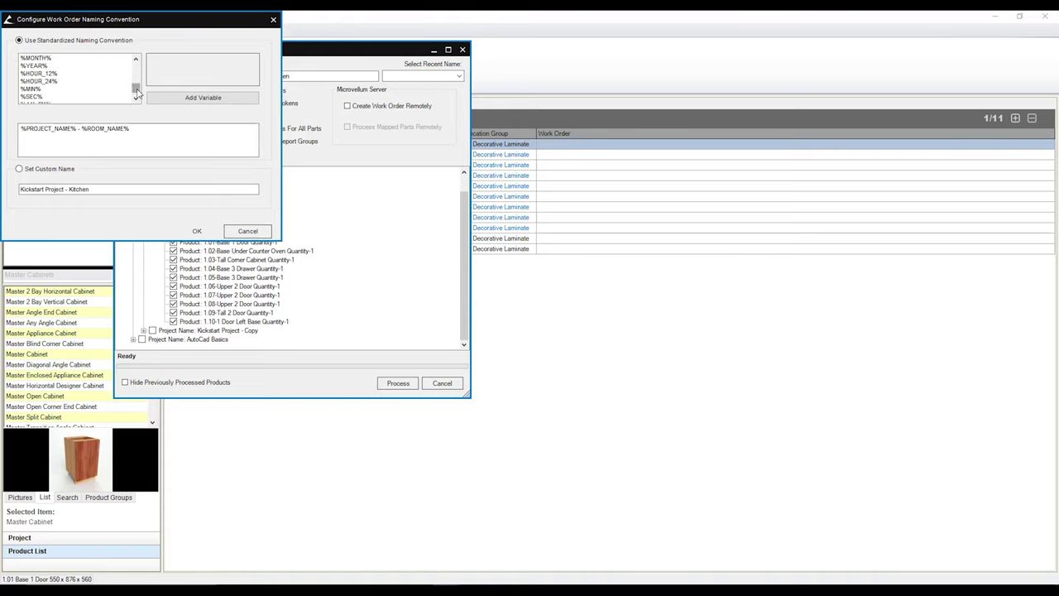
drag(136, 86, 137, 83)
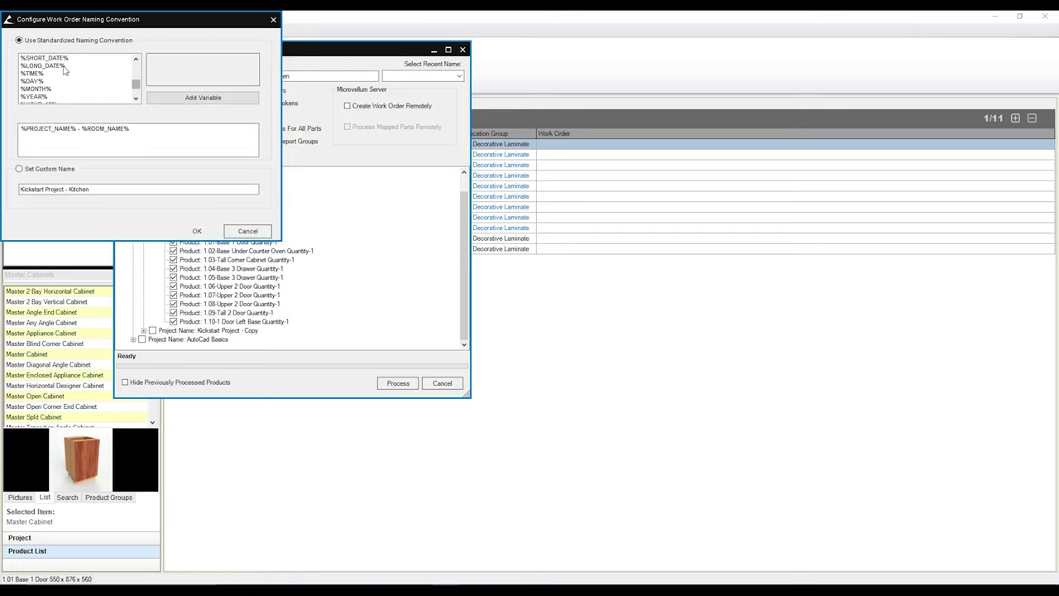
click(45, 66)
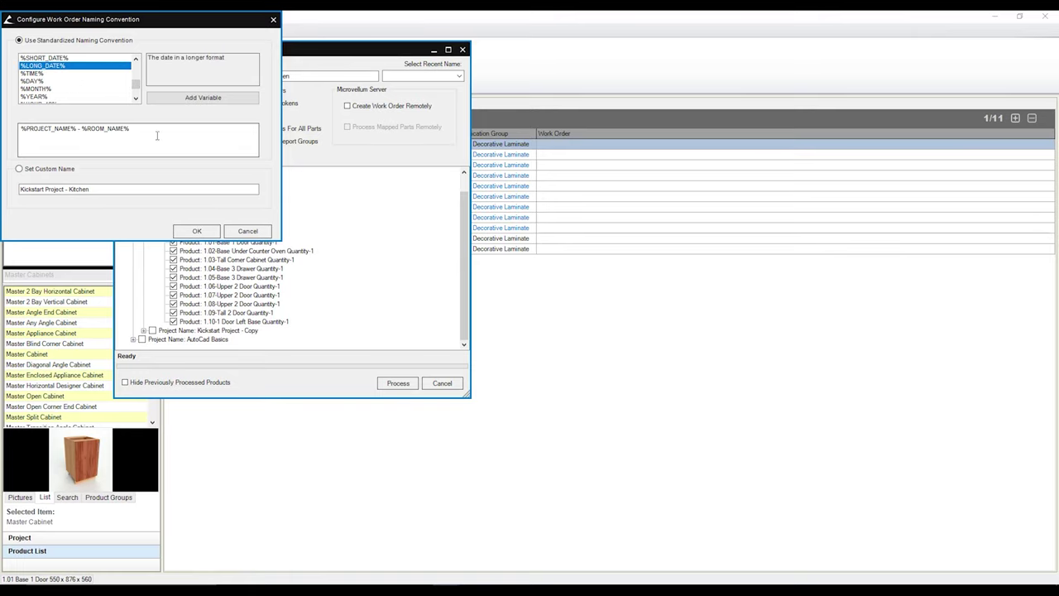
click(187, 99)
click(199, 232)
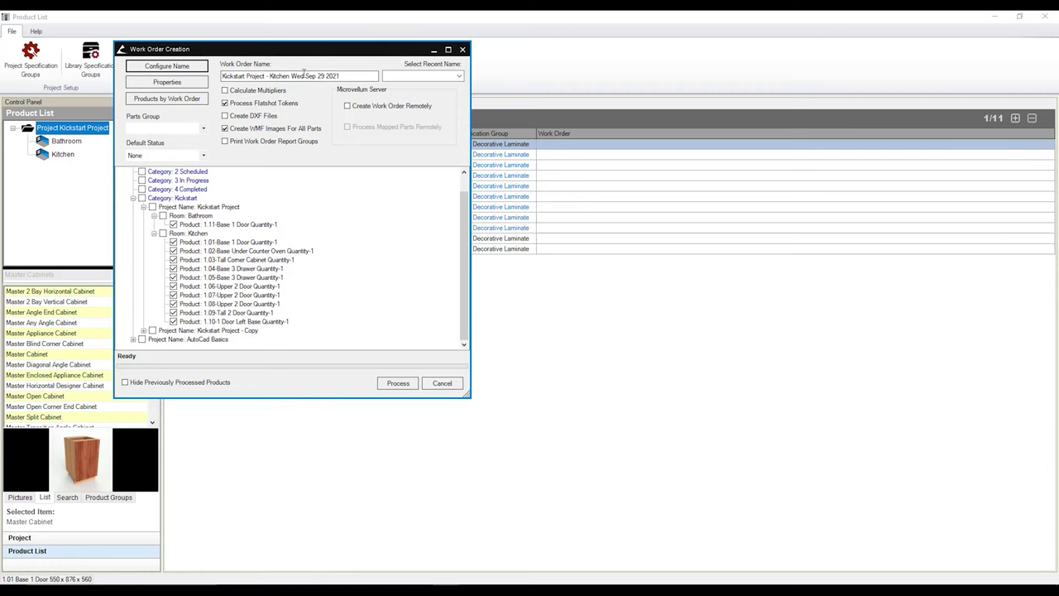
- Delete the weekday and date from the work order name so it reads Kickstart Project - Kitchen
drag(306, 75, 356, 73)
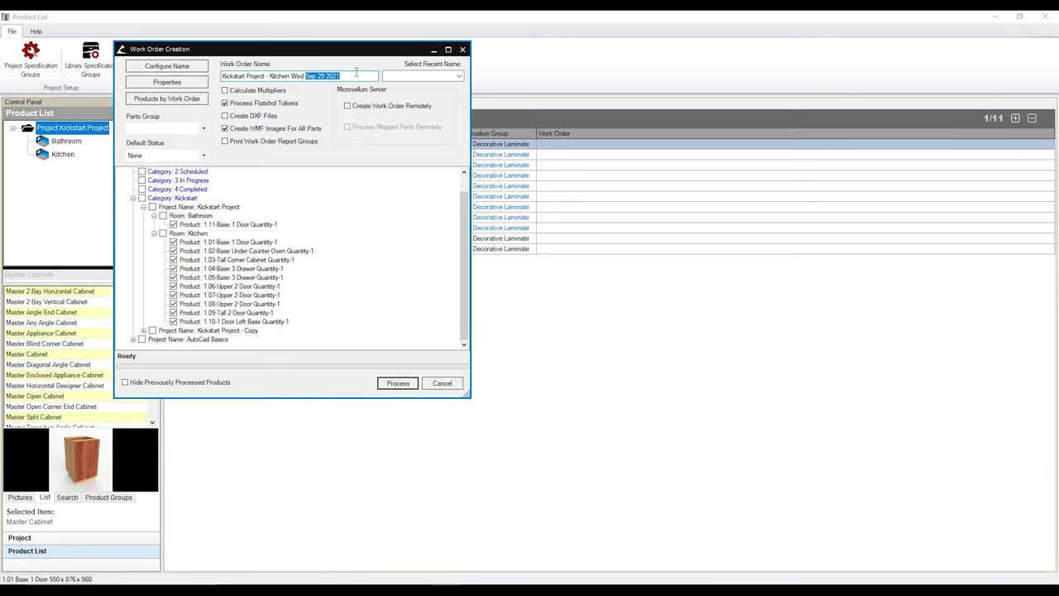
key(BackSpace)
key(BackSpace)
key(BackSpace)
key(BackSpace)
key(BackSpace)
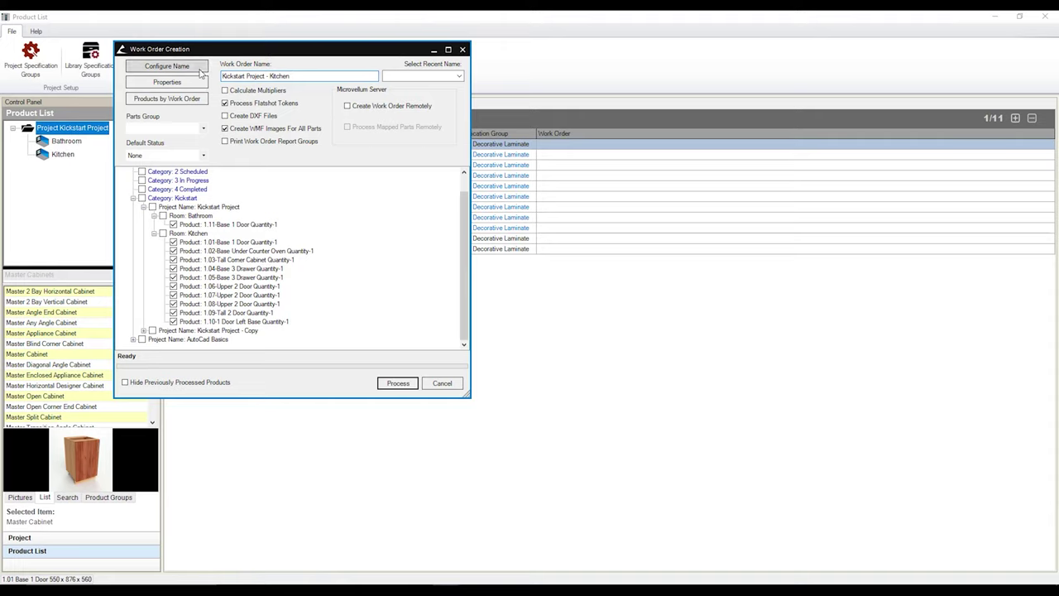
- Remove the %LONG_DATE% variable from the standardized work order naming convention
click(200, 73)
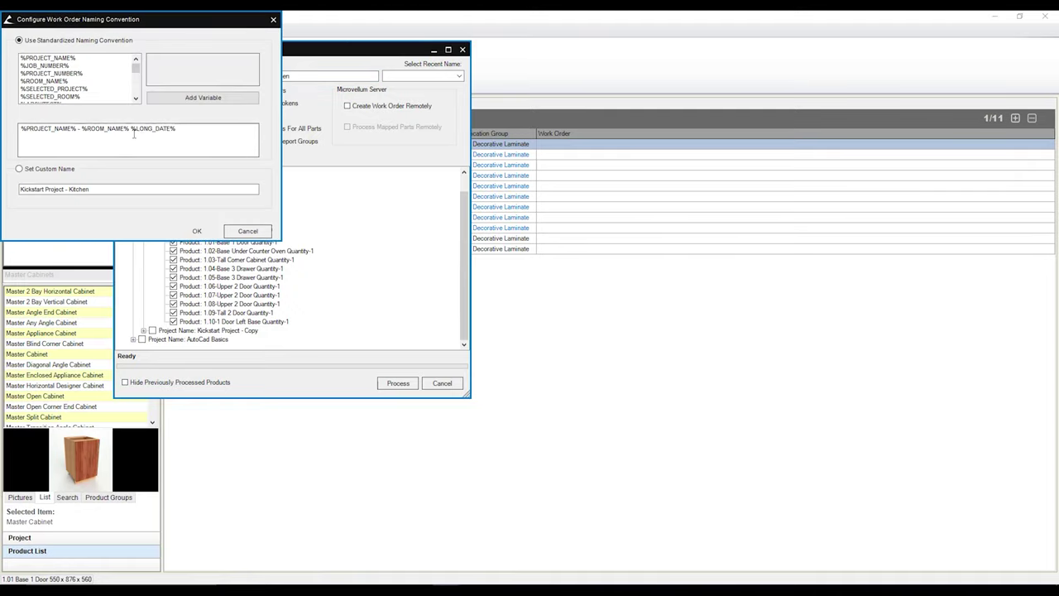
drag(132, 130, 191, 138)
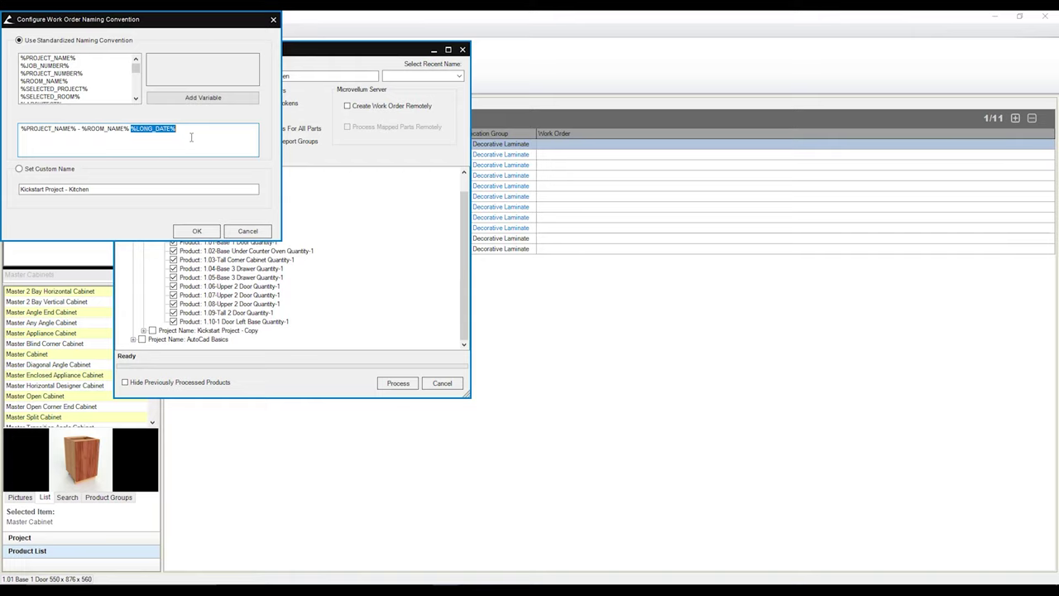
key(BackSpace)
click(199, 231)
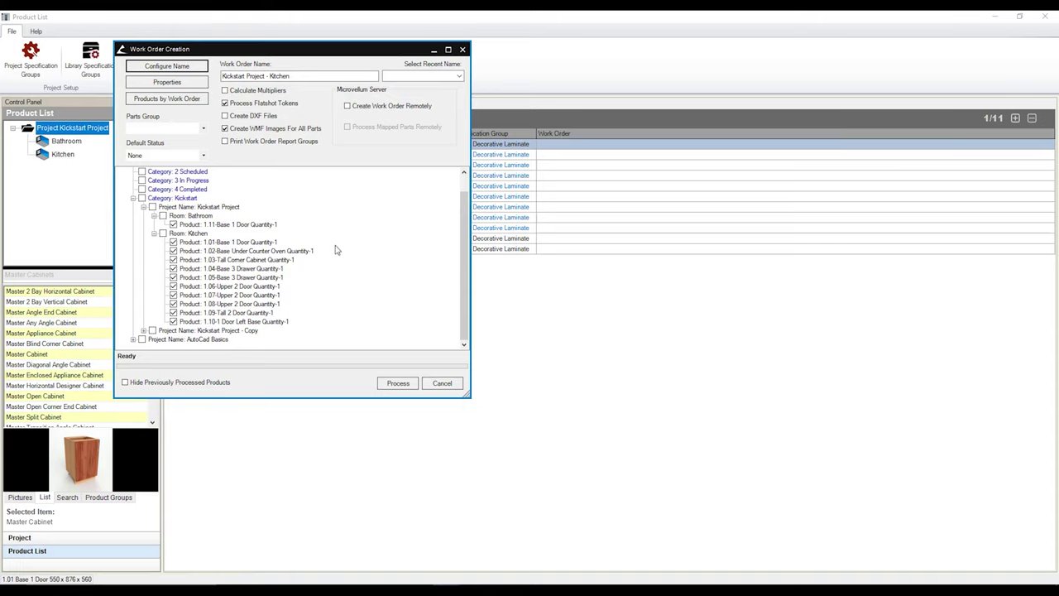
- Process the Kickstart Project - Kitchen work order with all selected Bathroom and Kitchen products and open the new work order
click(398, 383)
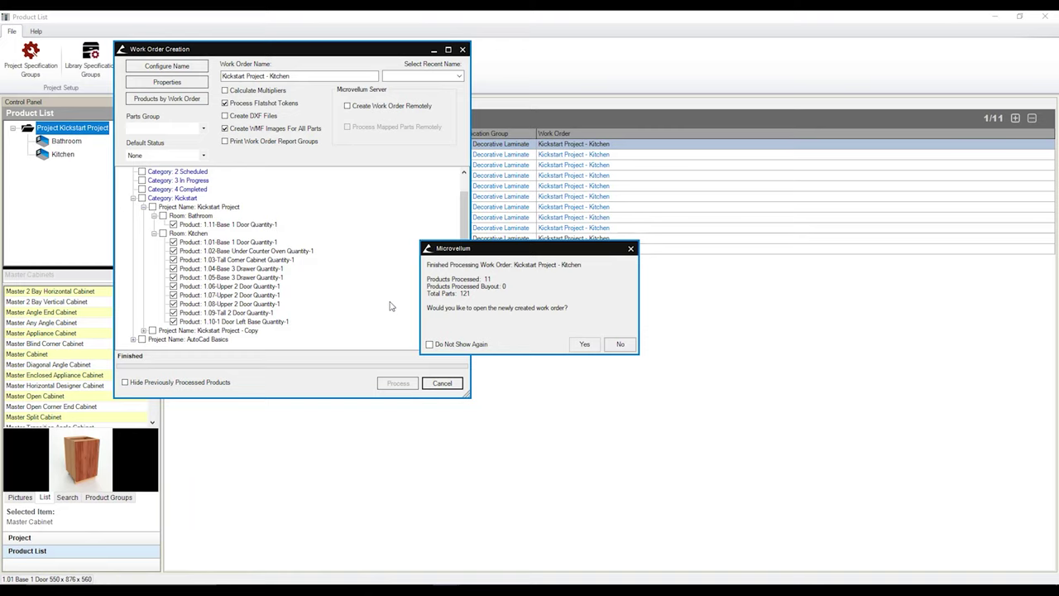
click(584, 344)
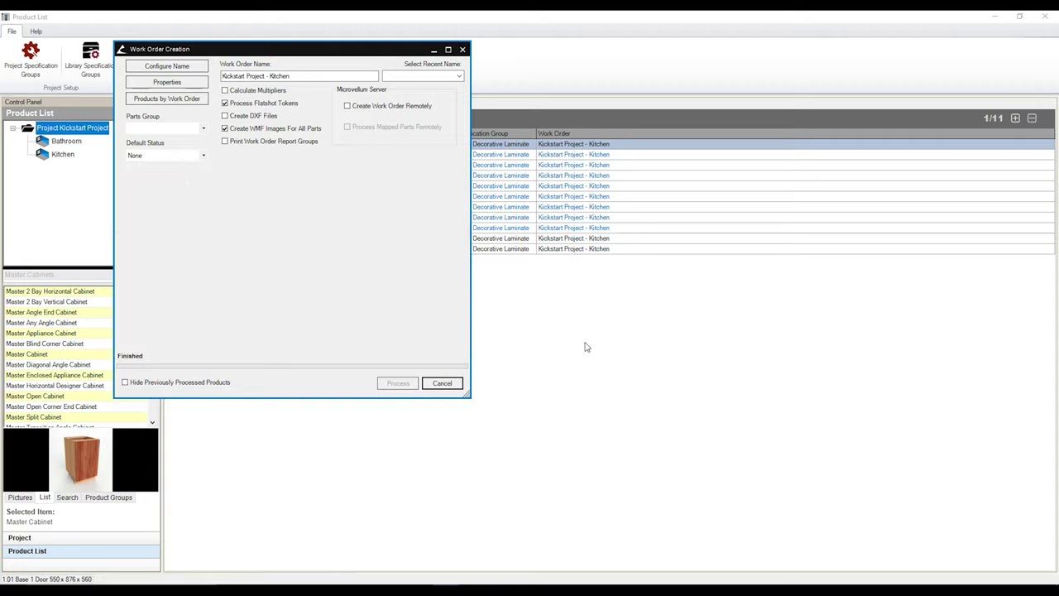